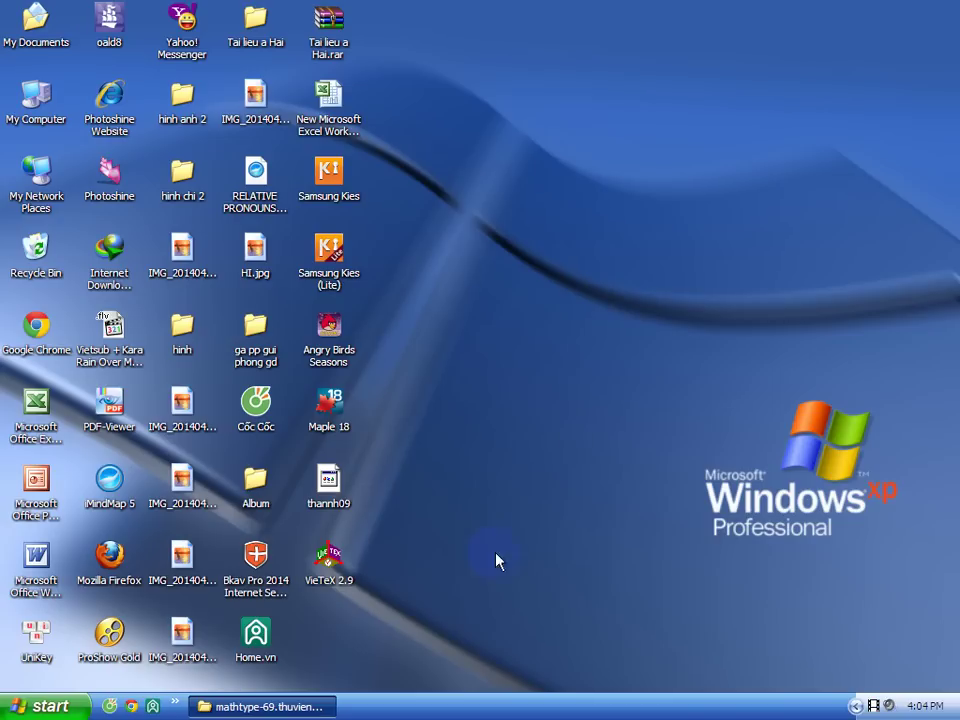
Open the Mathtype 6.9 folder, view the product key file mathtype 6.9.txt, and minimize the file's window.
{"action": "left_click", "coordinate": [290, 705]}
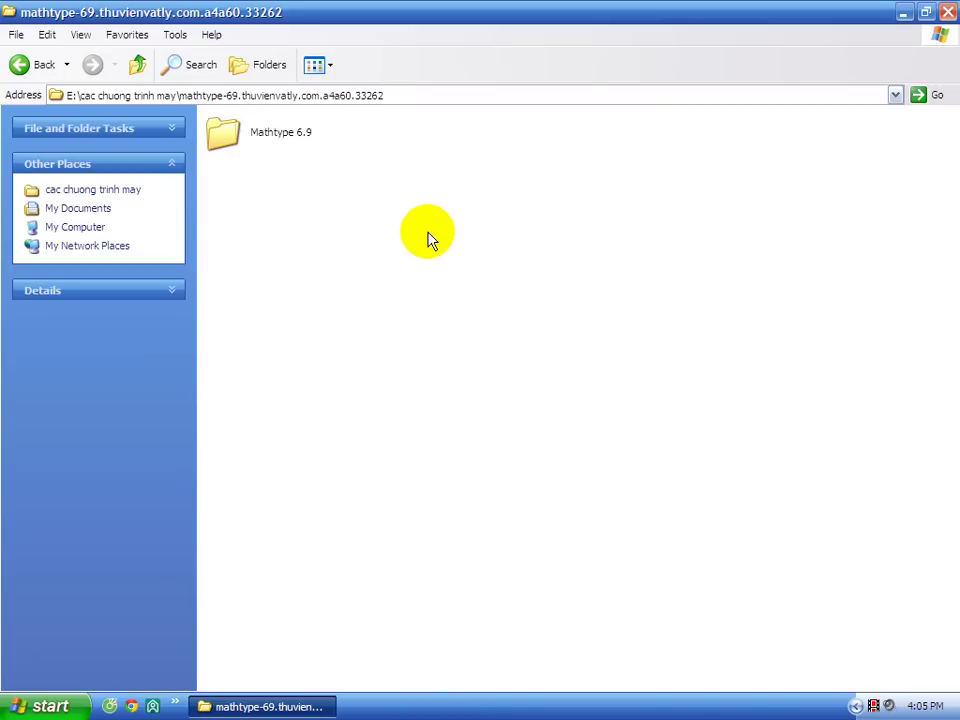
{"action": "left_click", "coordinate": [239, 134]}
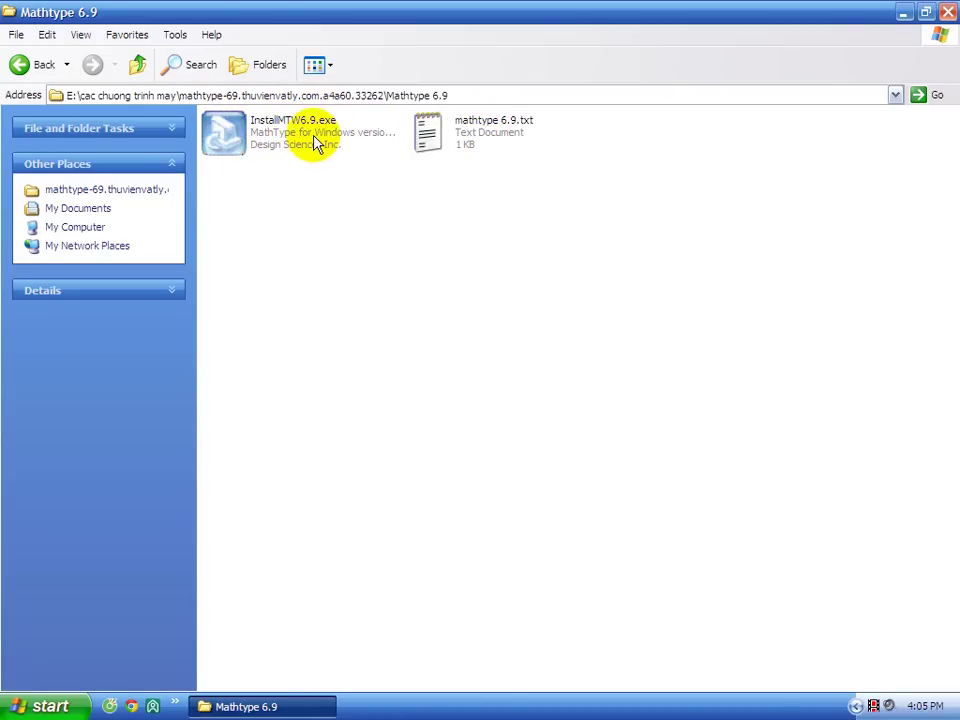
{"action": "double_click", "coordinate": [476, 132]}
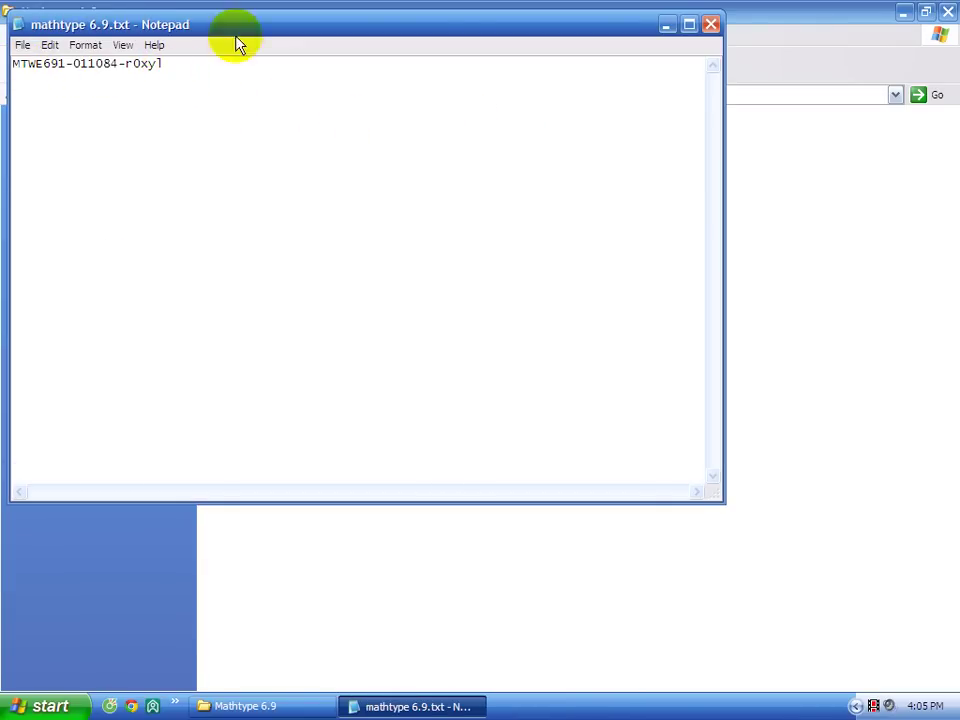
{"action": "left_click", "coordinate": [666, 24]}
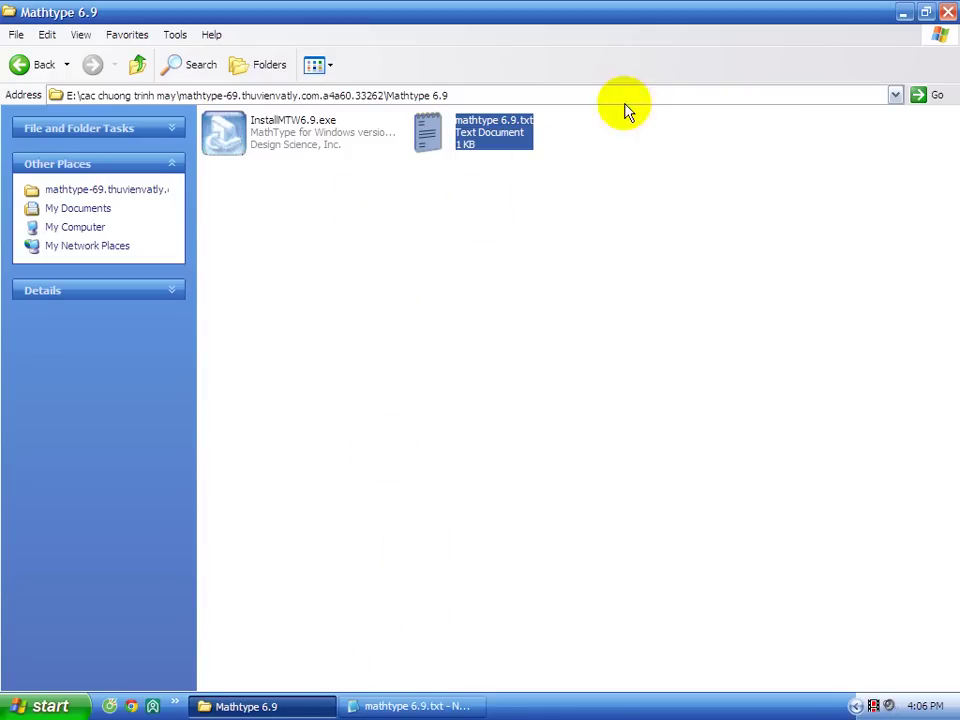
Switch to Microsoft Word by starting it from the desktop, and minimize its blank document.
{"action": "left_click", "coordinate": [903, 13]}
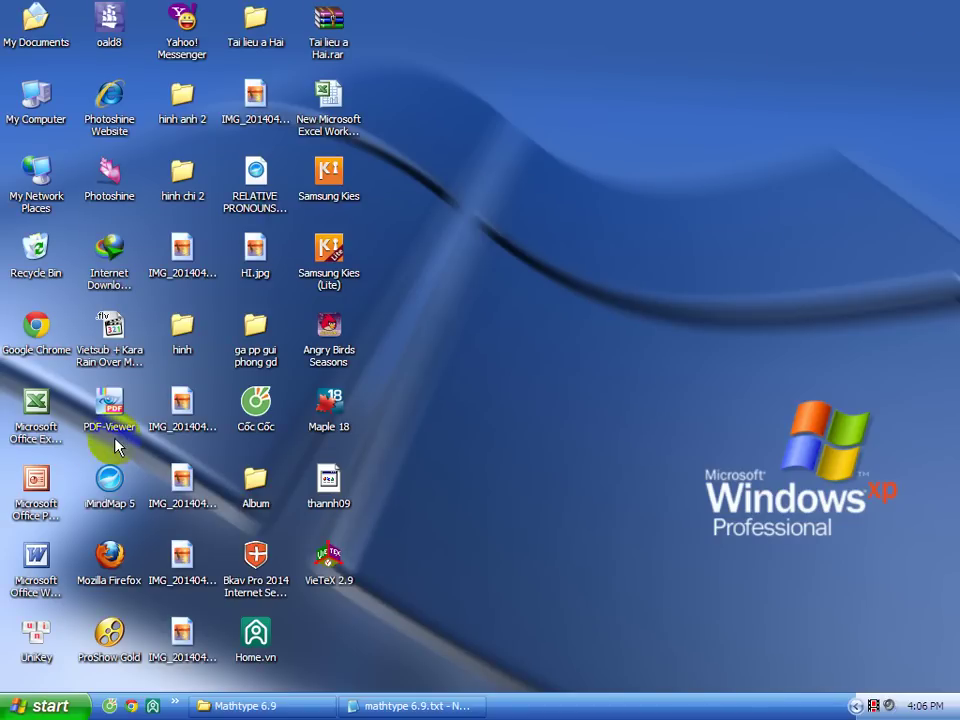
{"action": "double_click", "coordinate": [37, 556]}
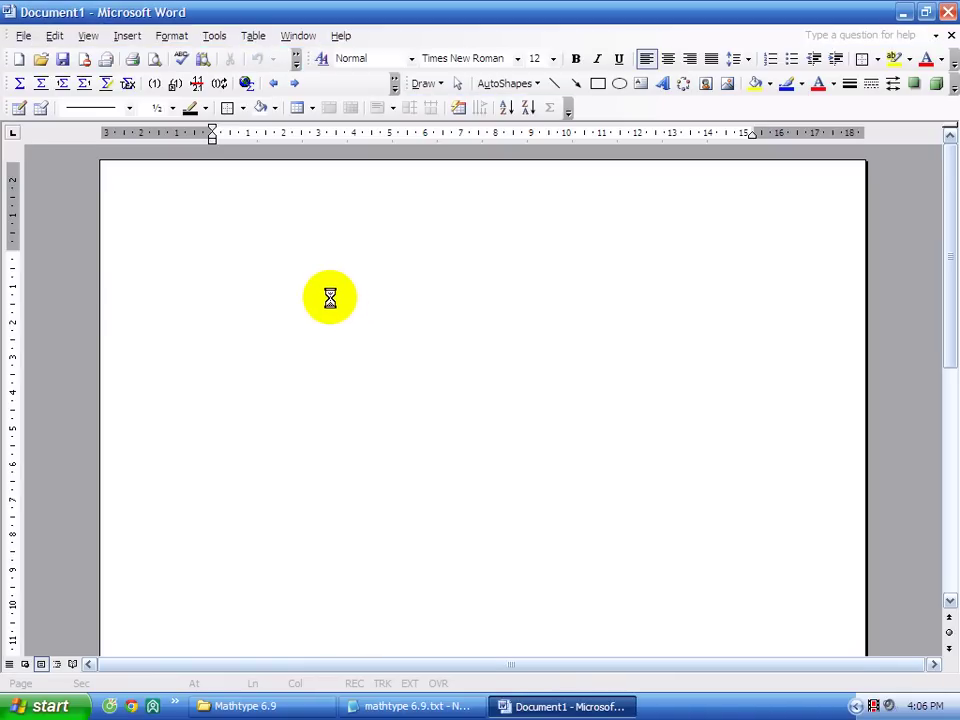
{"action": "left_click", "coordinate": [902, 13]}
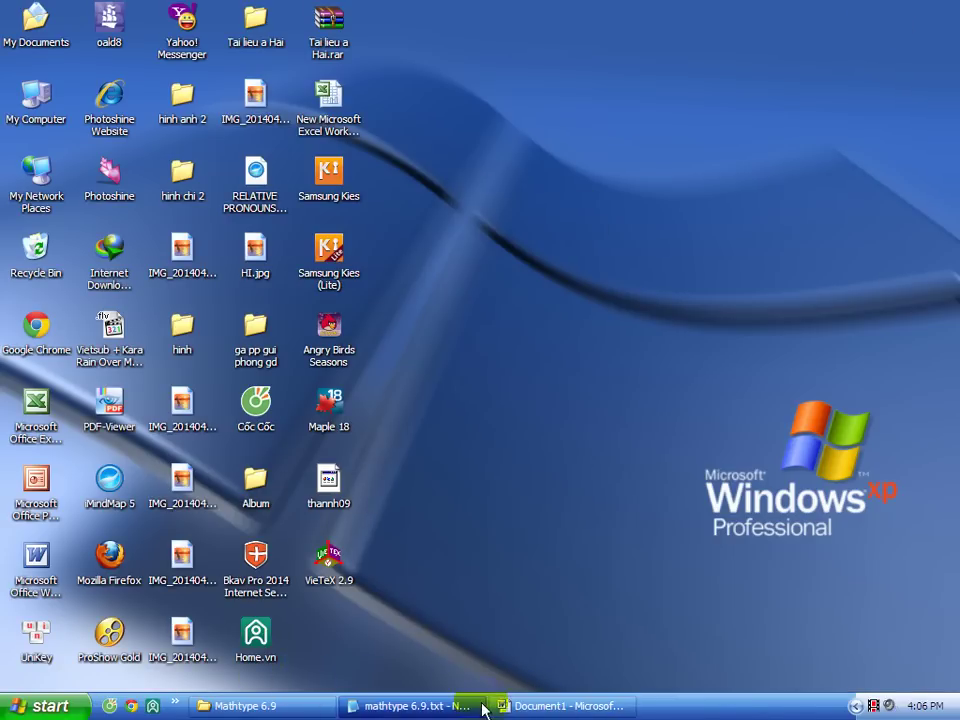
Try to run InstallMTW6.9.exe from the Mathtype 6.9 folder with the license agreement accepted, and exit the setup.
{"action": "left_click", "coordinate": [312, 714]}
{"action": "double_click", "coordinate": [305, 145]}
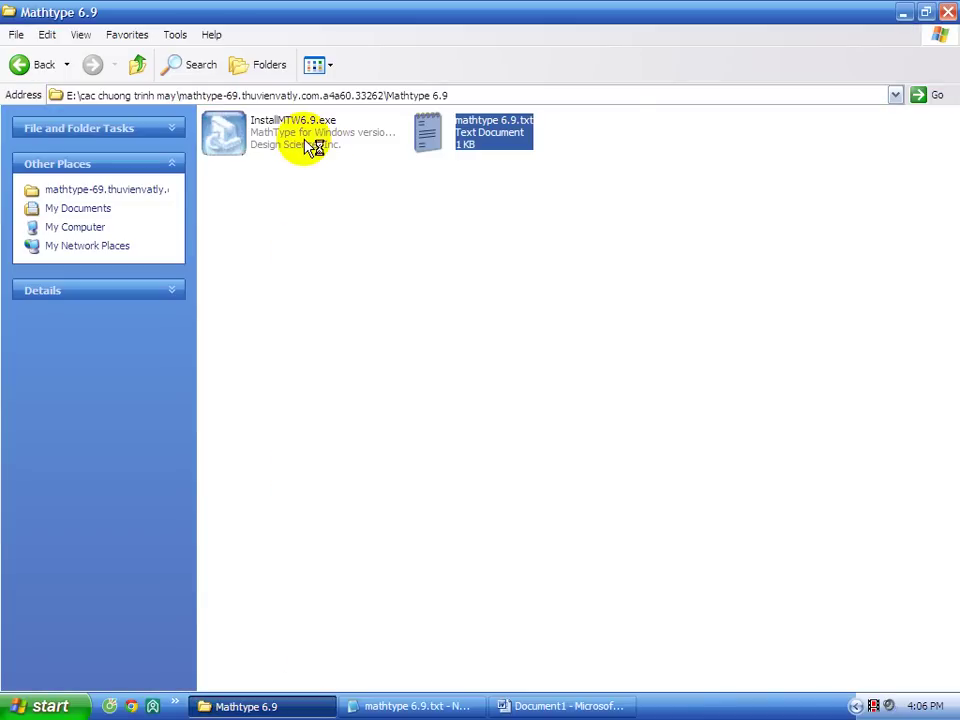
{"action": "left_click", "coordinate": [308, 146]}
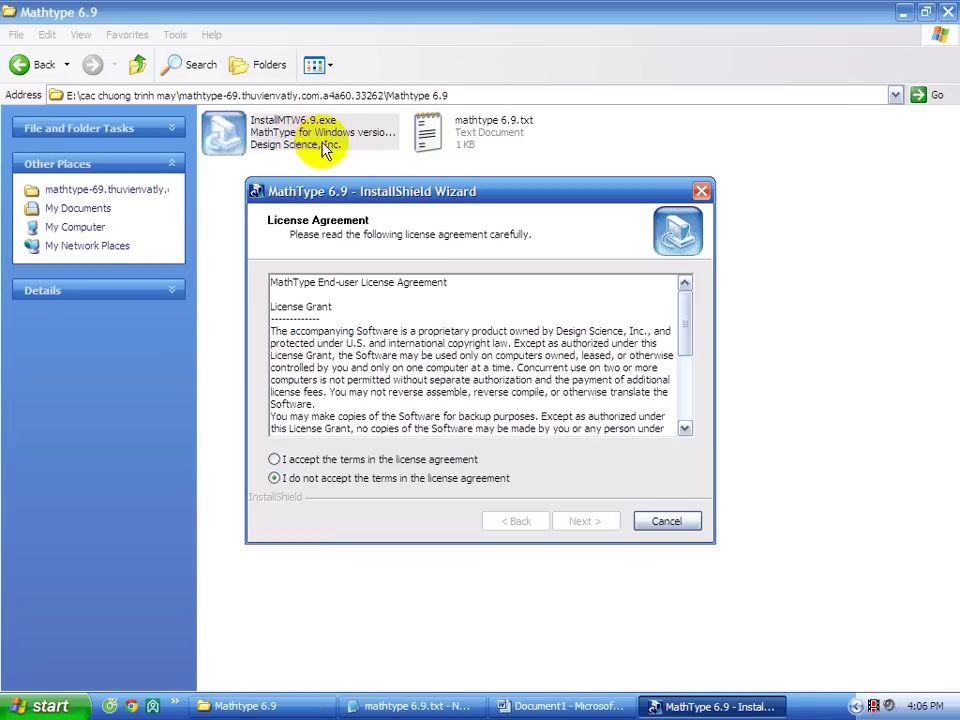
{"action": "left_click", "coordinate": [280, 461]}
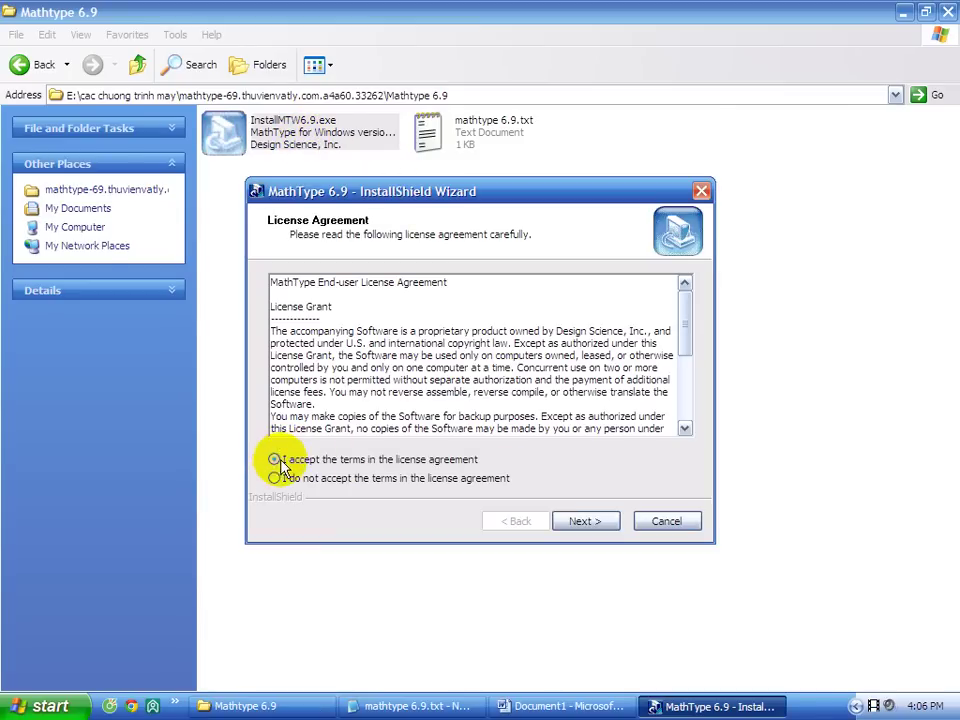
{"action": "left_click", "coordinate": [585, 521]}
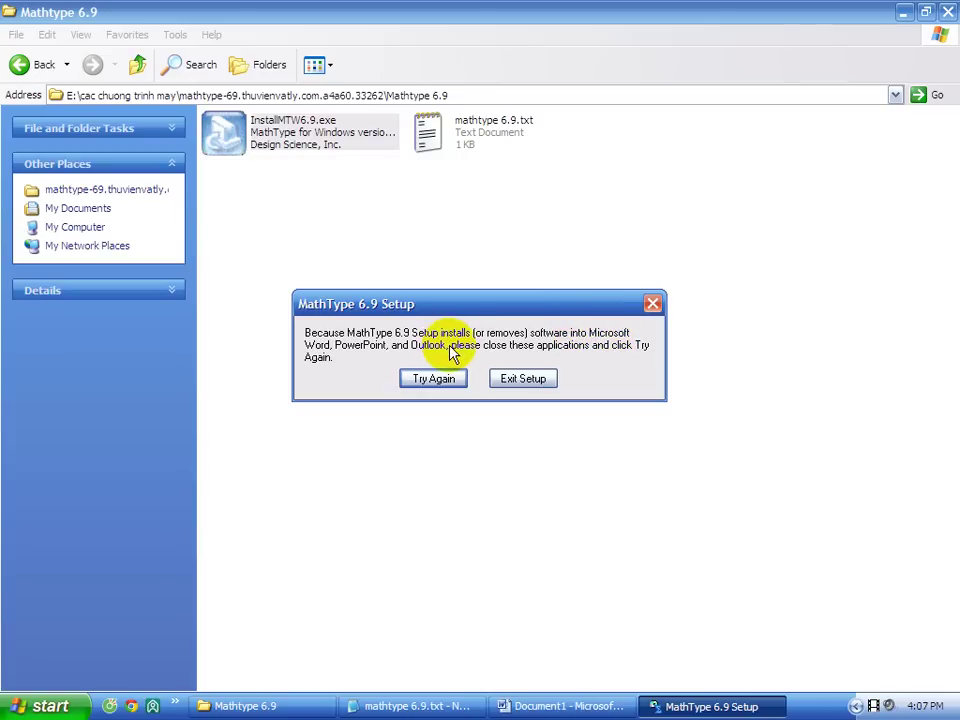
{"action": "left_click", "coordinate": [653, 304]}
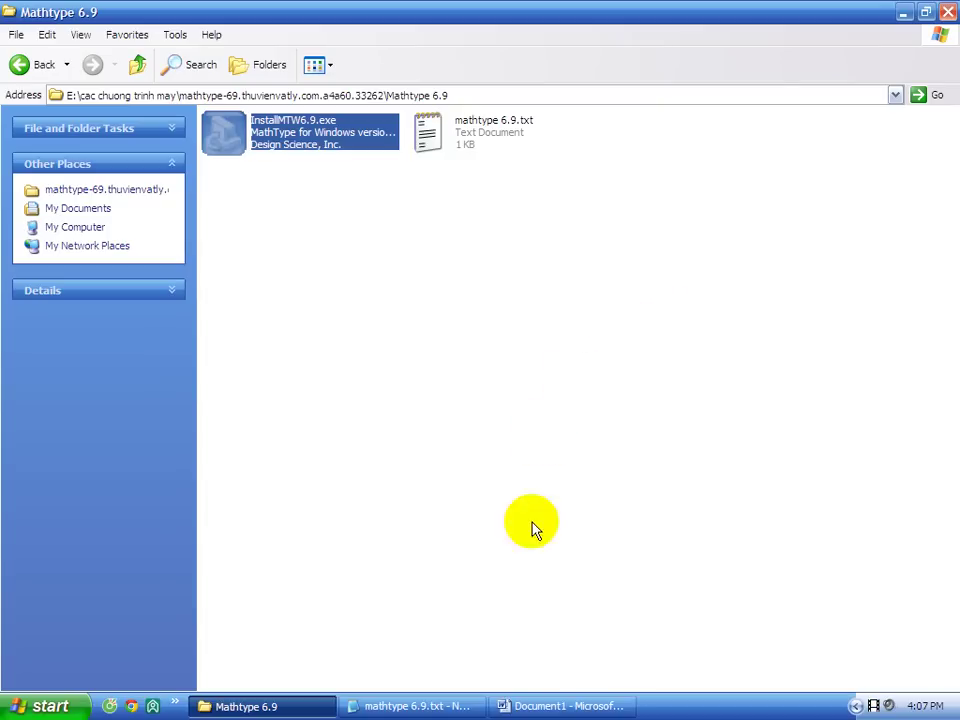
Close the blank document and exit Microsoft Word.
{"action": "left_click", "coordinate": [572, 706]}
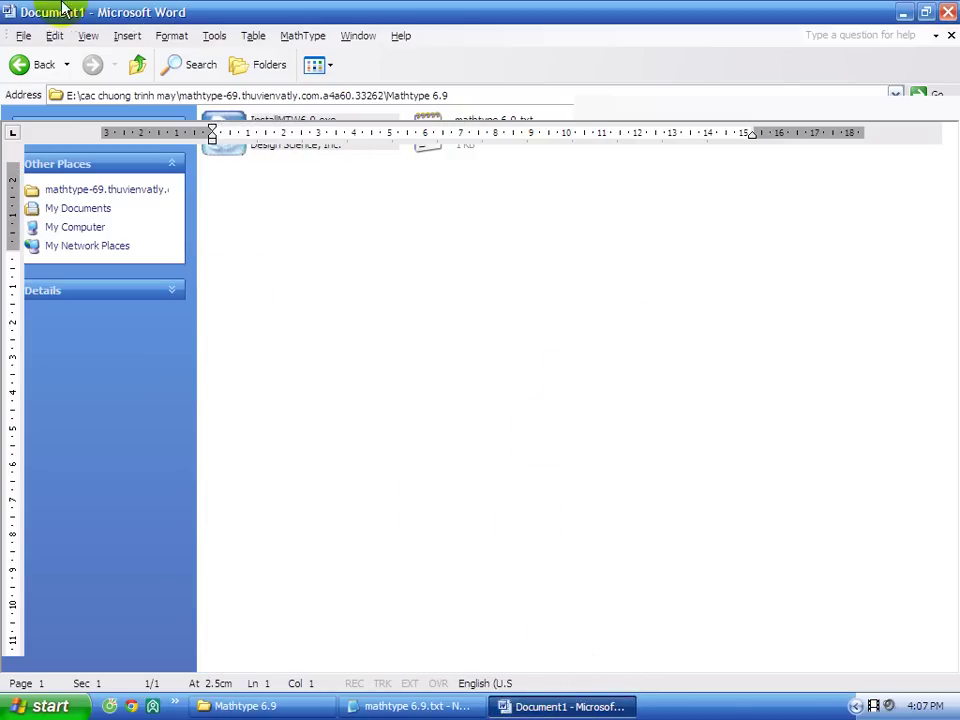
{"action": "left_click", "coordinate": [950, 16]}
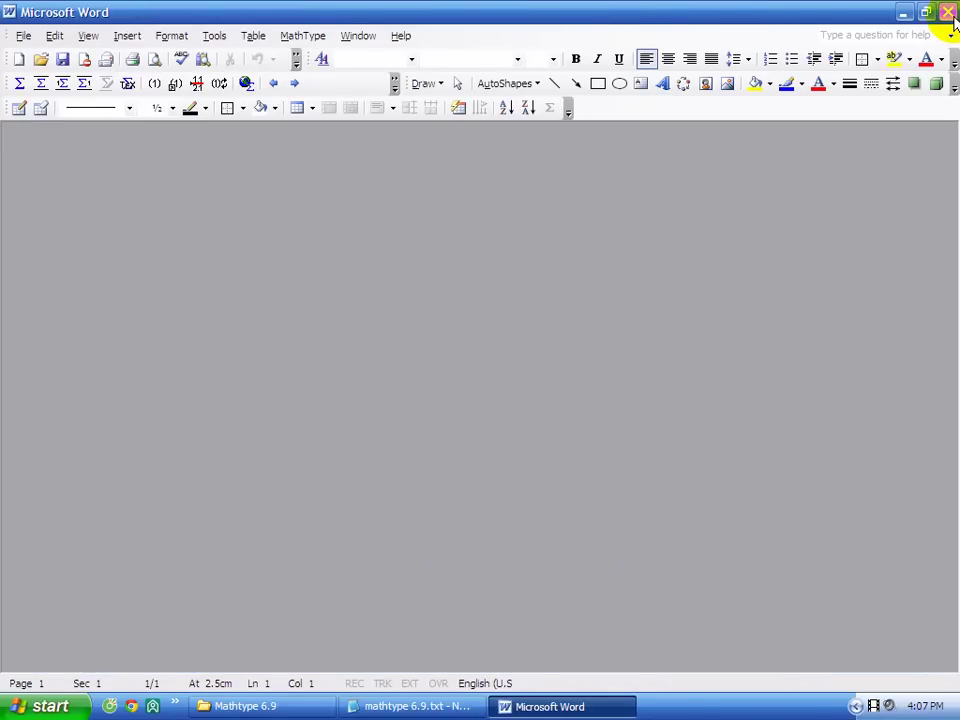
{"action": "left_click", "coordinate": [950, 15]}
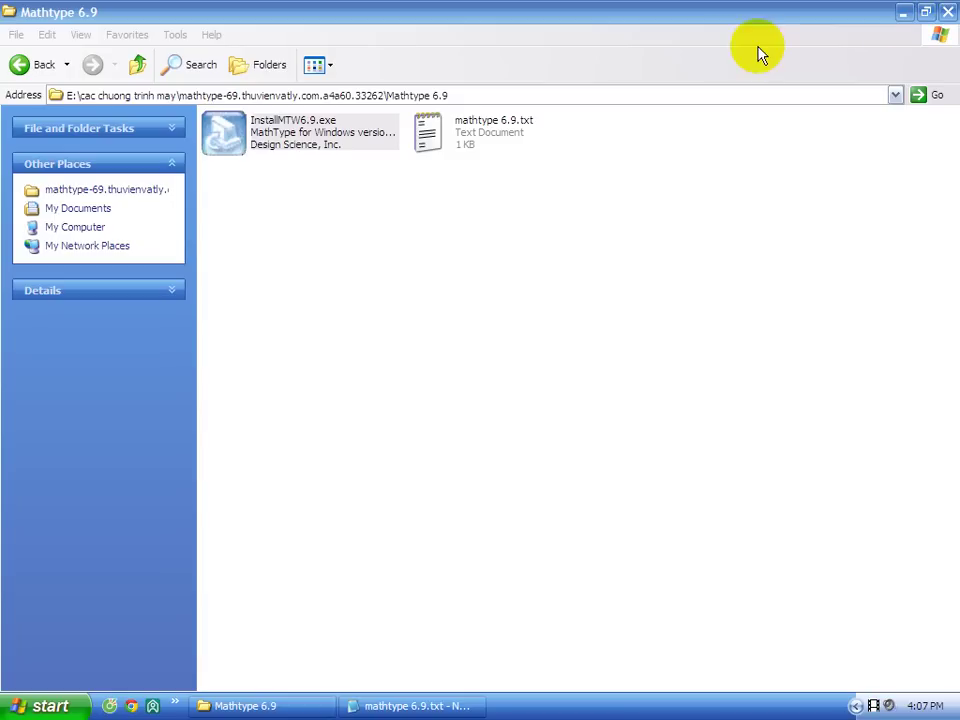
Run InstallMTW6.9.exe again, accept the terms of the license agreement, and continue the setup.
{"action": "left_click", "coordinate": [303, 136]}
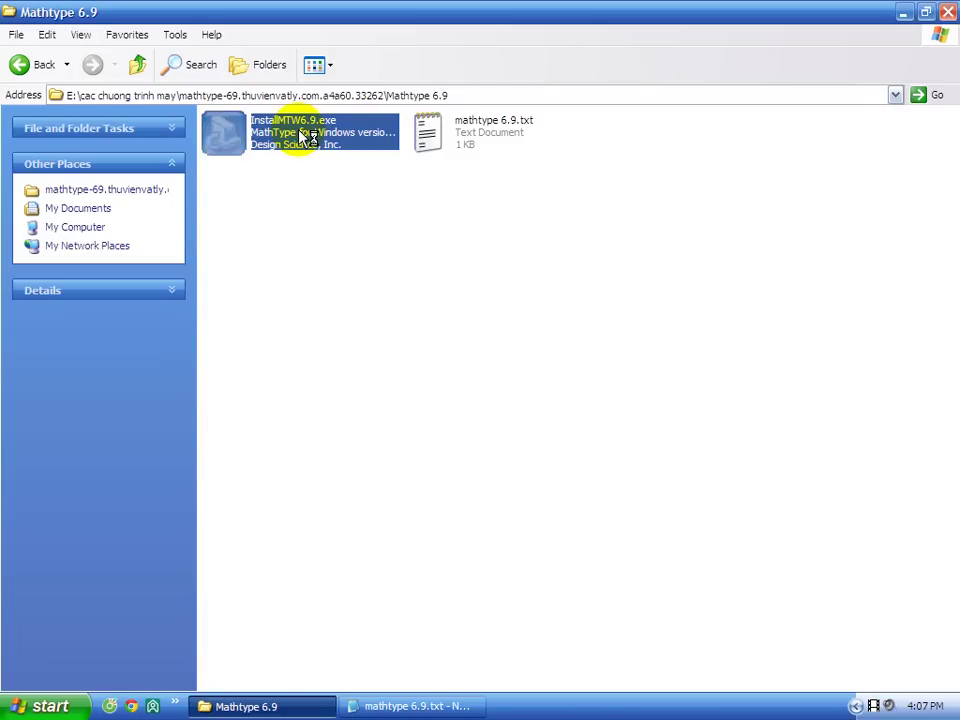
{"action": "double_click", "coordinate": [303, 136]}
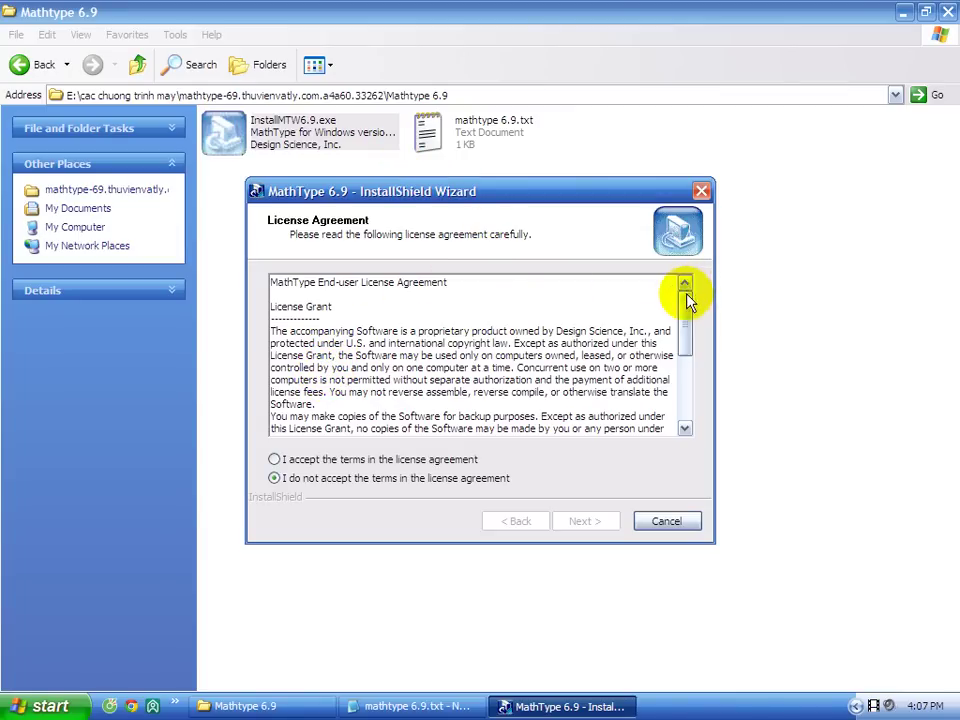
{"action": "left_click_drag", "start_coordinate": [686, 296], "coordinate": [669, 369]}
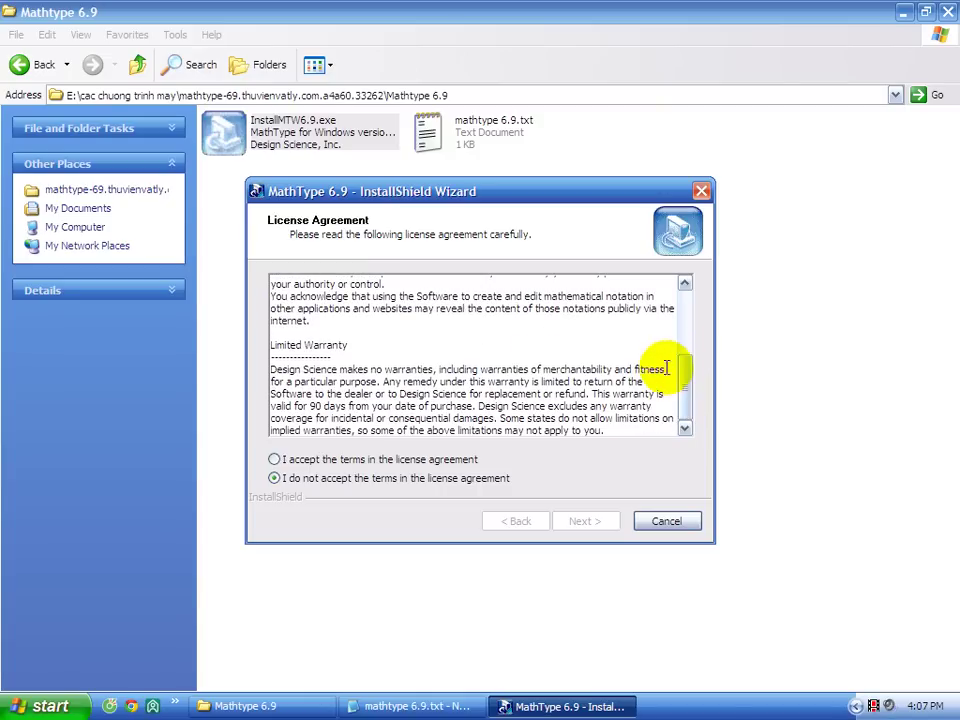
{"action": "left_click", "coordinate": [274, 460]}
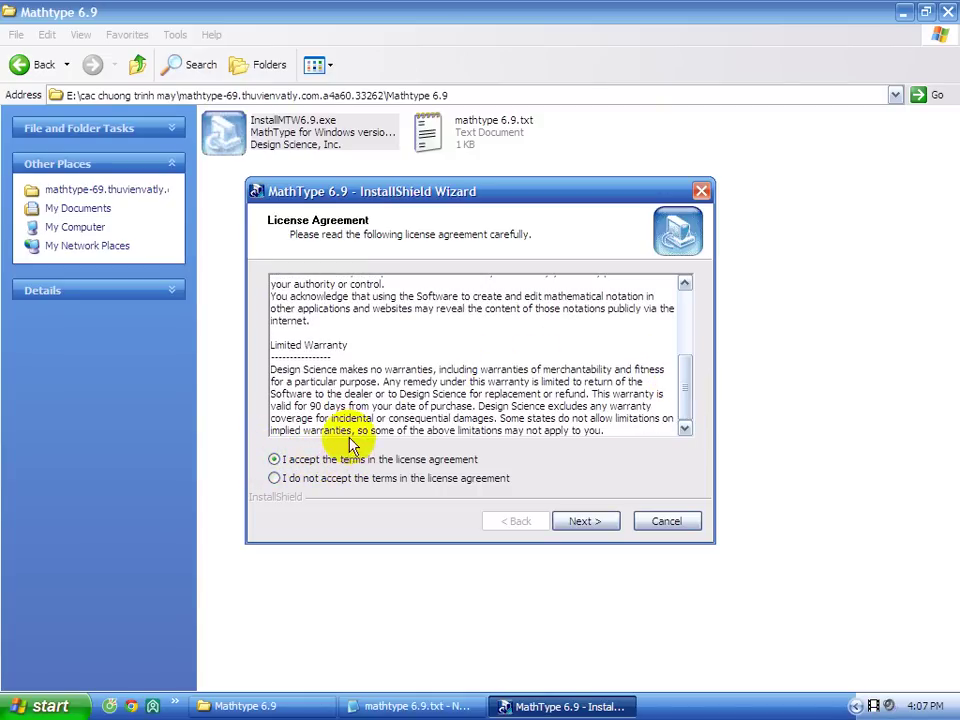
{"action": "left_click", "coordinate": [590, 522]}
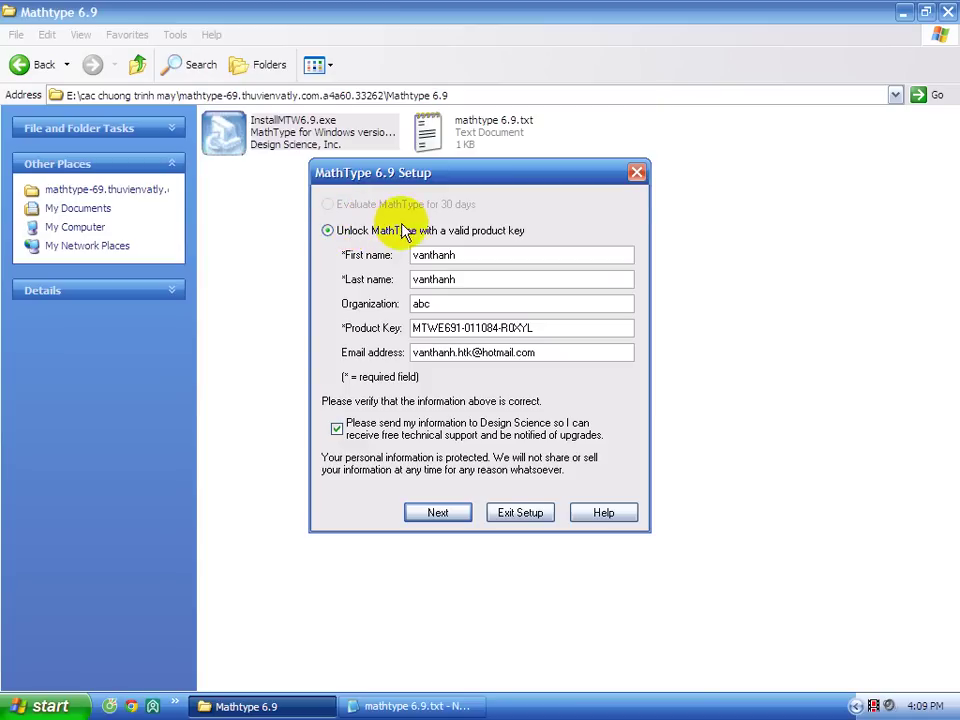
Shorten the first name and last name in the MathType registration form to their first three letters.
{"action": "left_click", "coordinate": [465, 254]}
{"action": "key", "text": "BackSpace"}
{"action": "key", "text": "BackSpace"}
{"action": "key", "text": "BackSpace"}
{"action": "key", "text": "BackSpace"}
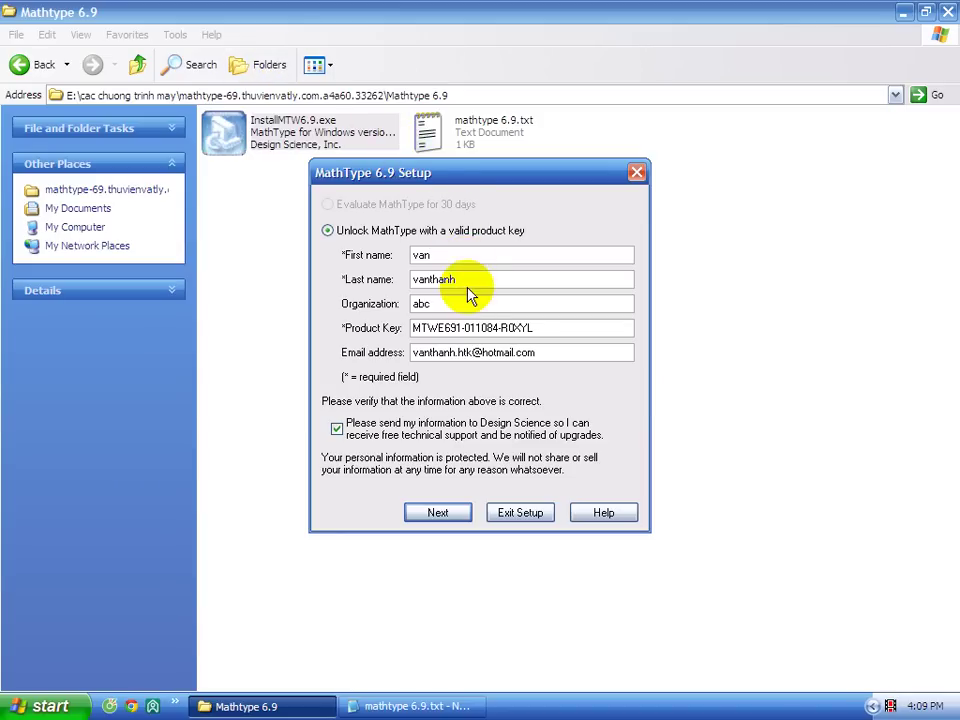
{"action": "left_click", "coordinate": [467, 280]}
{"action": "key", "text": "BackSpace"}
{"action": "key", "text": "BackSpace"}
{"action": "key", "text": "BackSpace"}
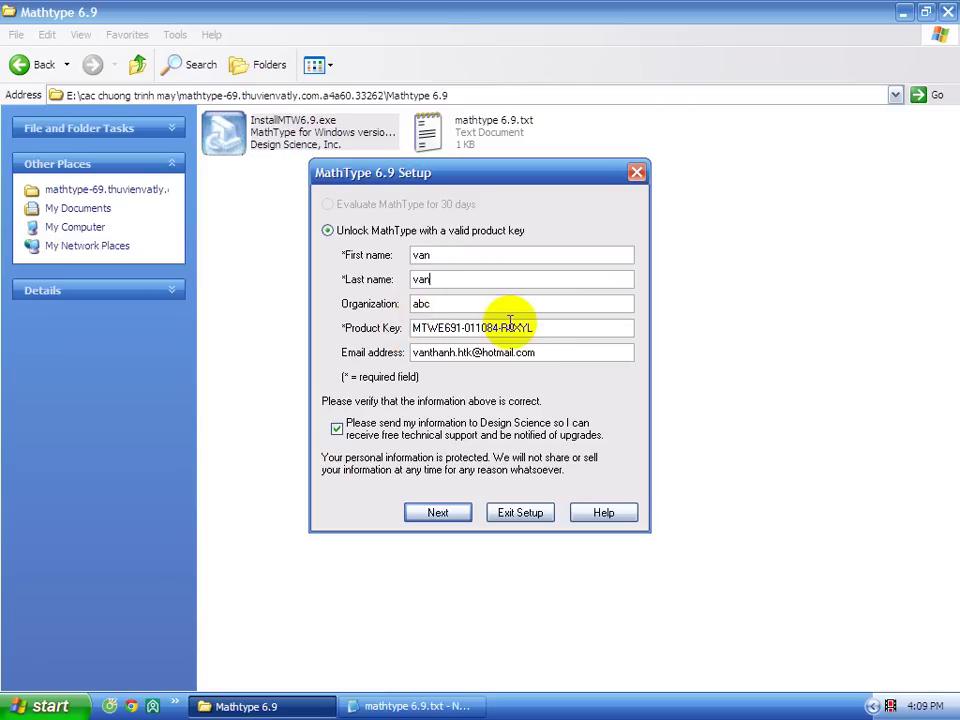
Clear the existing product key from the registration form and move the setup dialog clear of the folder's files.
{"action": "left_click_drag", "start_coordinate": [533, 328], "coordinate": [403, 323]}
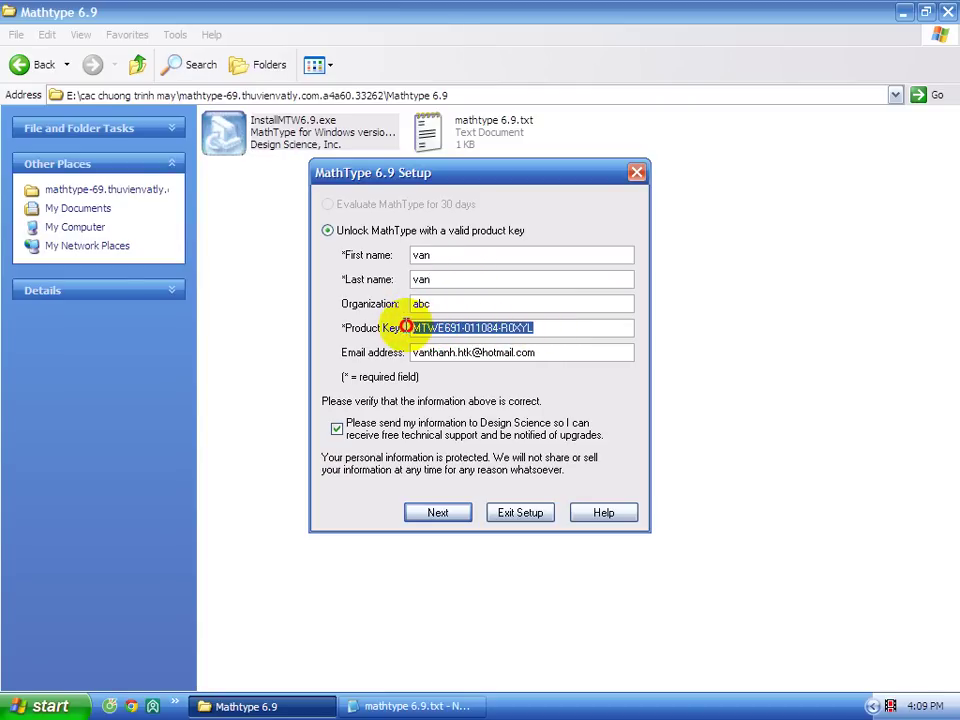
{"action": "key", "text": "BackSpace"}
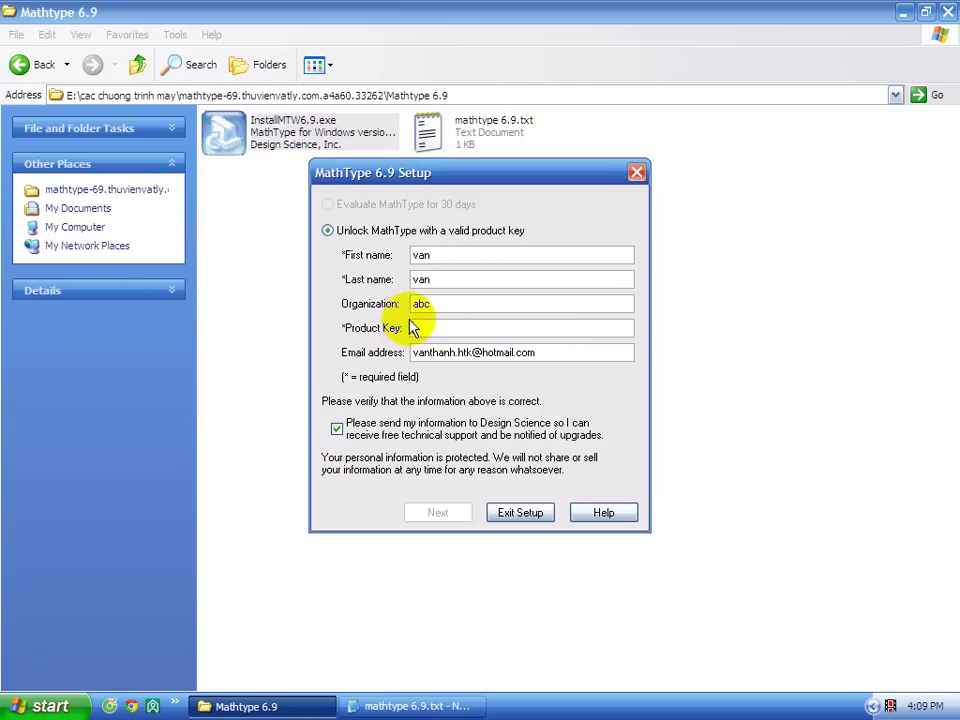
{"action": "left_click_drag", "start_coordinate": [612, 172], "coordinate": [552, 303]}
Open mathtype 6.9.txt, copy the whole product key from it, and minimize the file's window.
{"action": "double_click", "coordinate": [487, 122]}
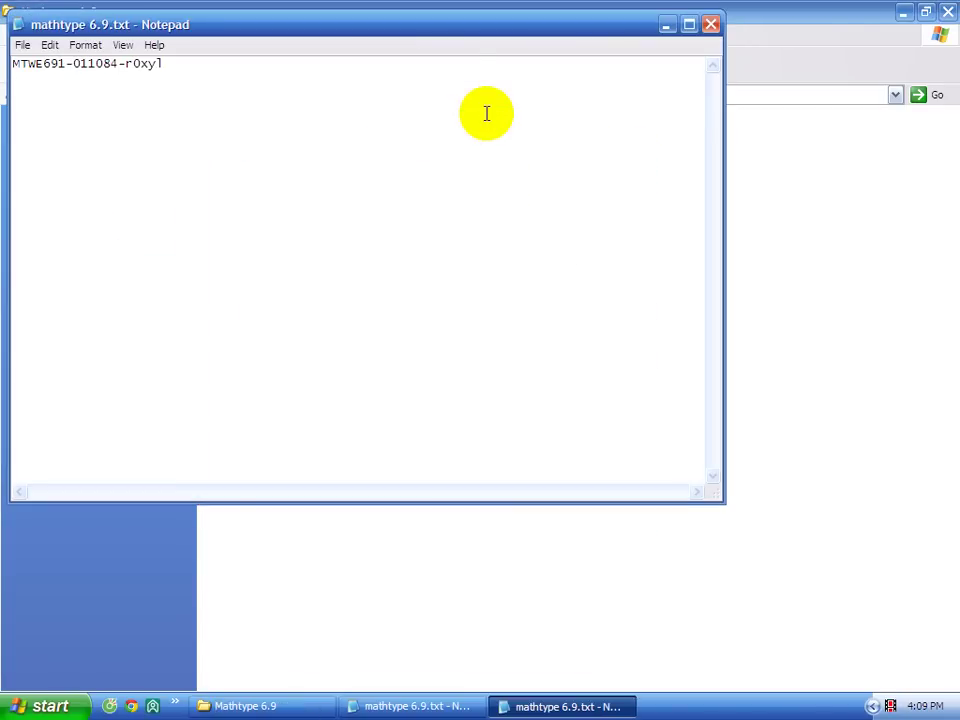
{"action": "left_click_drag", "start_coordinate": [160, 60], "coordinate": [11, 64]}
{"action": "key", "text": "ctrl+c"}
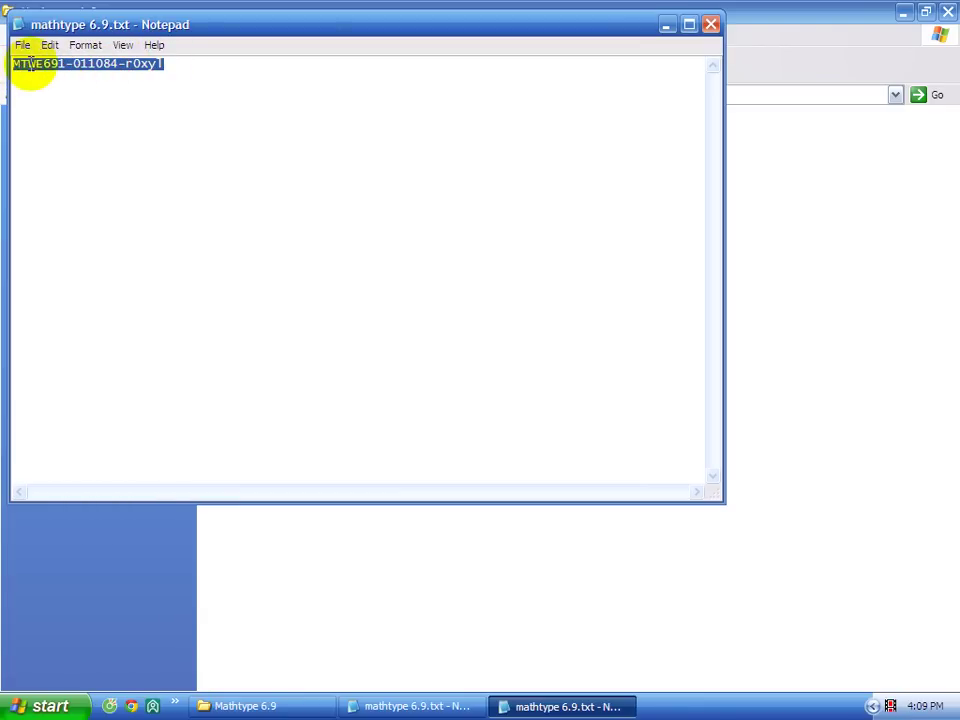
{"action": "right_click", "coordinate": [32, 62]}
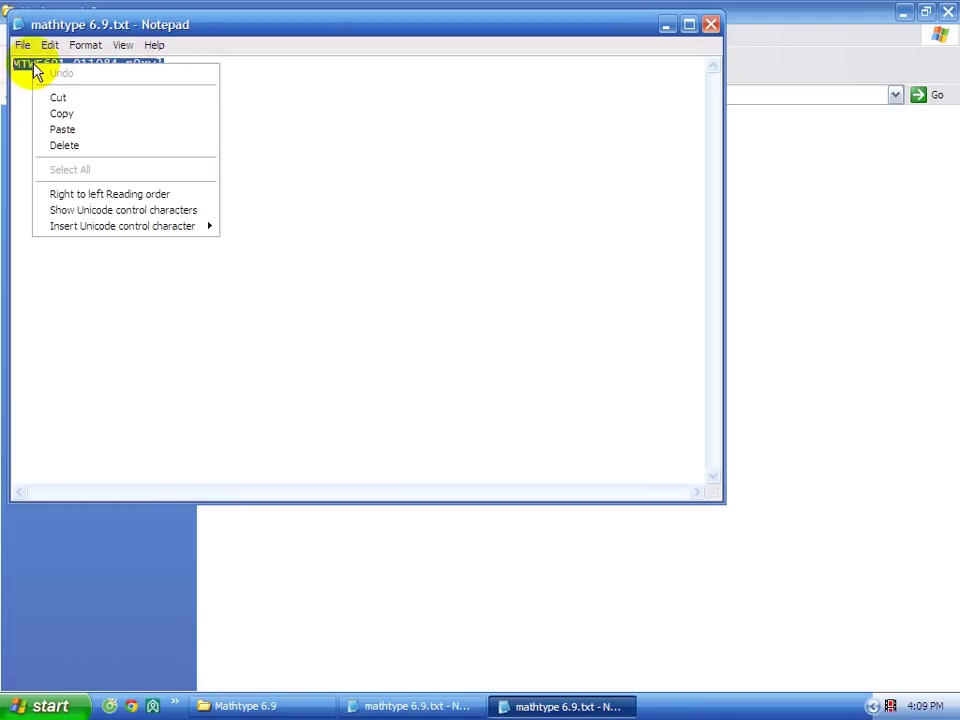
{"action": "left_click", "coordinate": [61, 113]}
{"action": "left_click", "coordinate": [667, 26]}
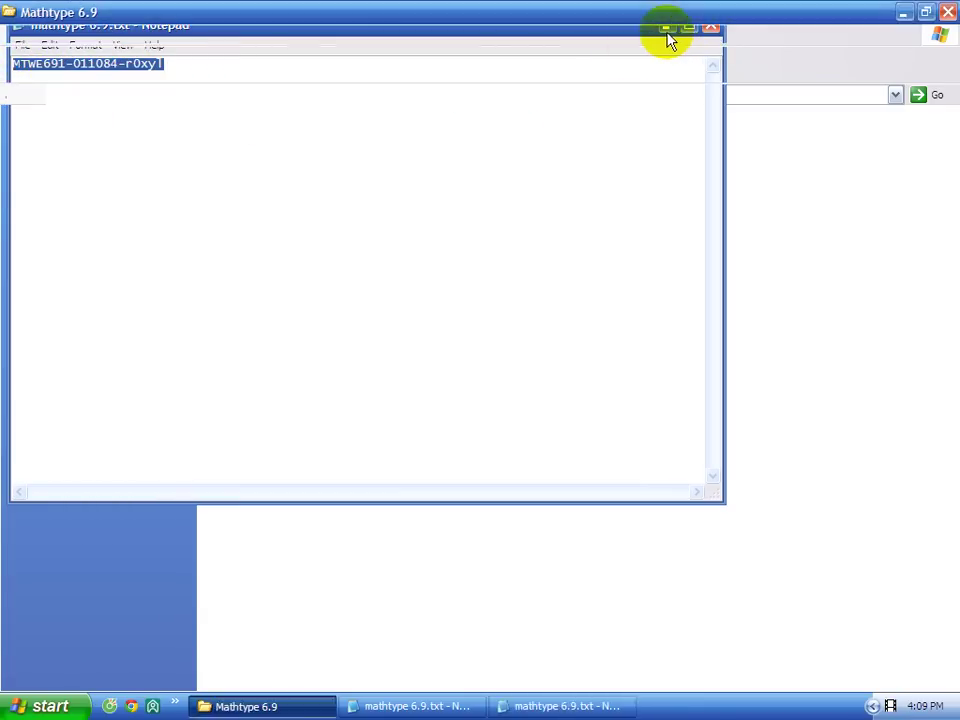
Minimize the Mathtype 6.9 folder and both mathtype 6.9.txt windows to uncover the MathType setup dialog.
{"action": "left_click", "coordinate": [430, 705]}
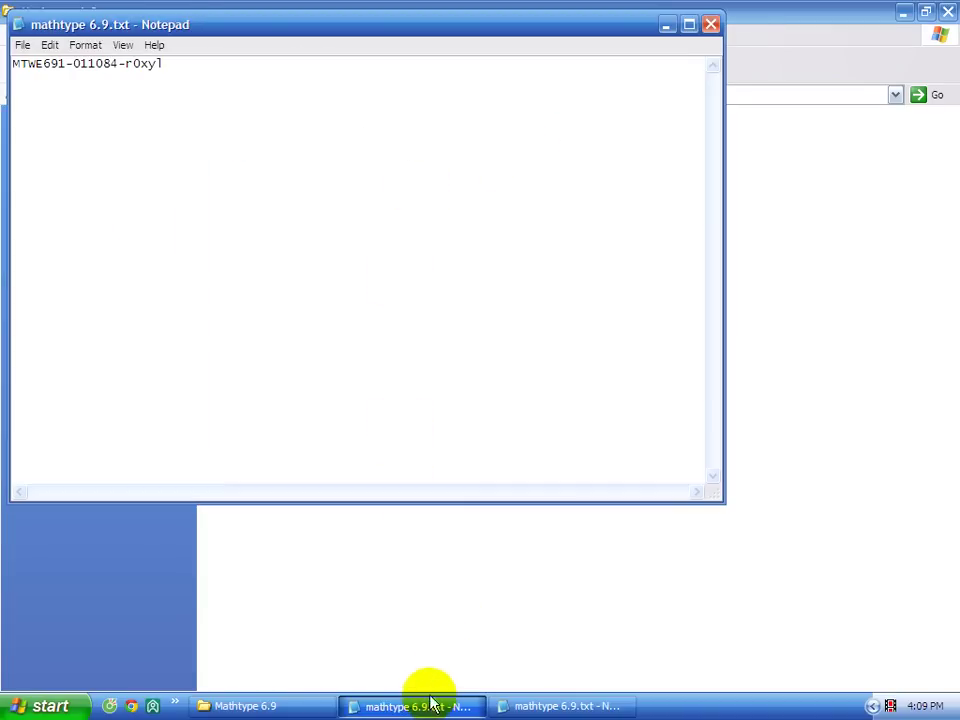
{"action": "left_click", "coordinate": [555, 706]}
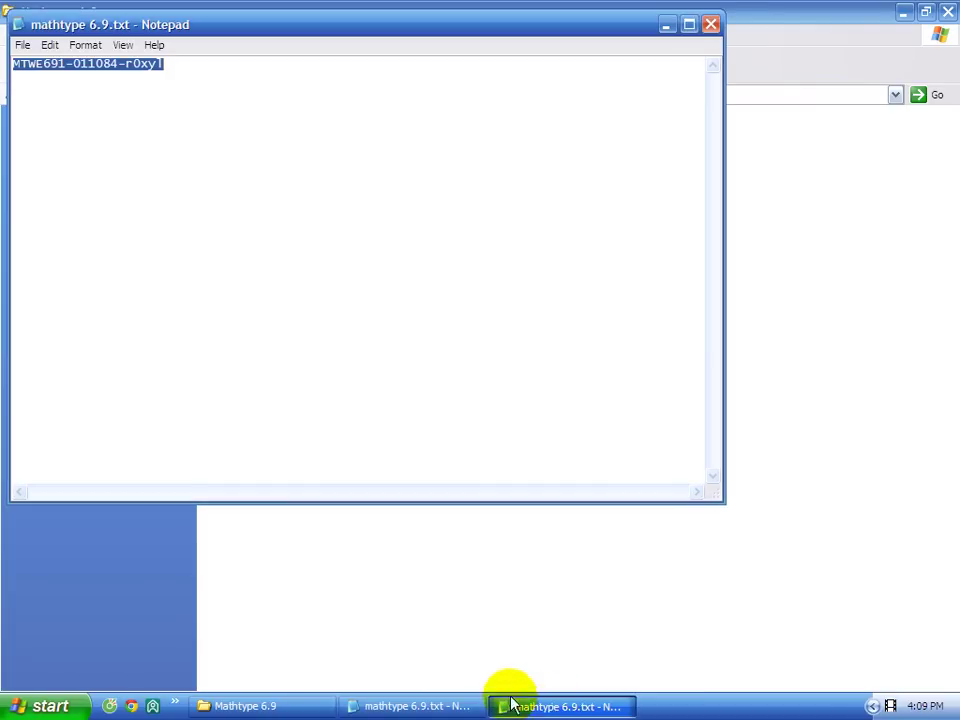
{"action": "left_click", "coordinate": [287, 708]}
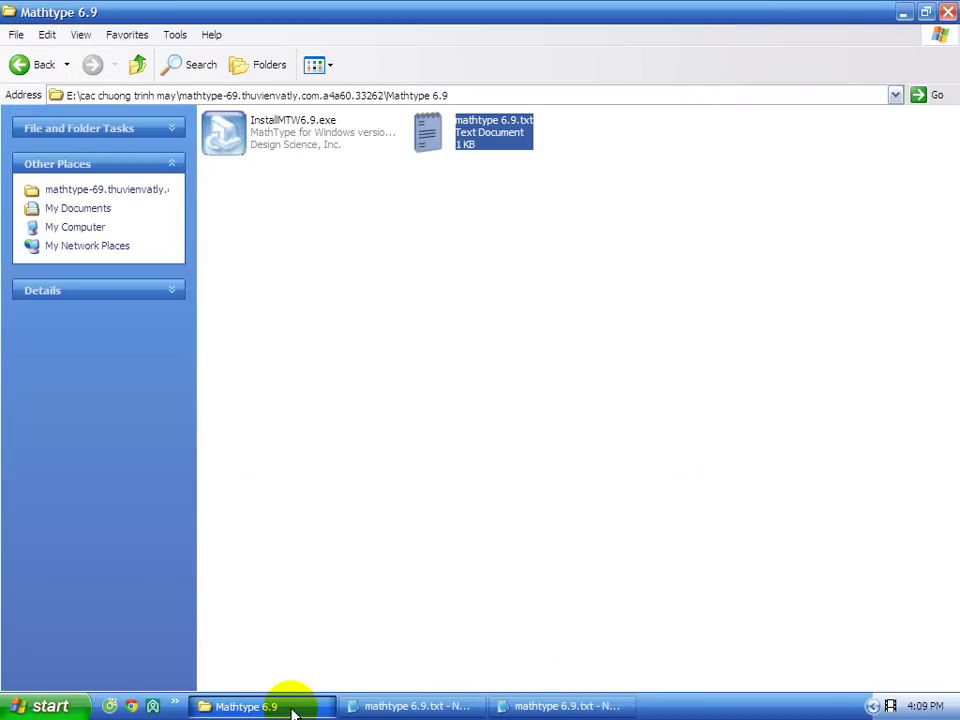
{"action": "left_click", "coordinate": [291, 712]}
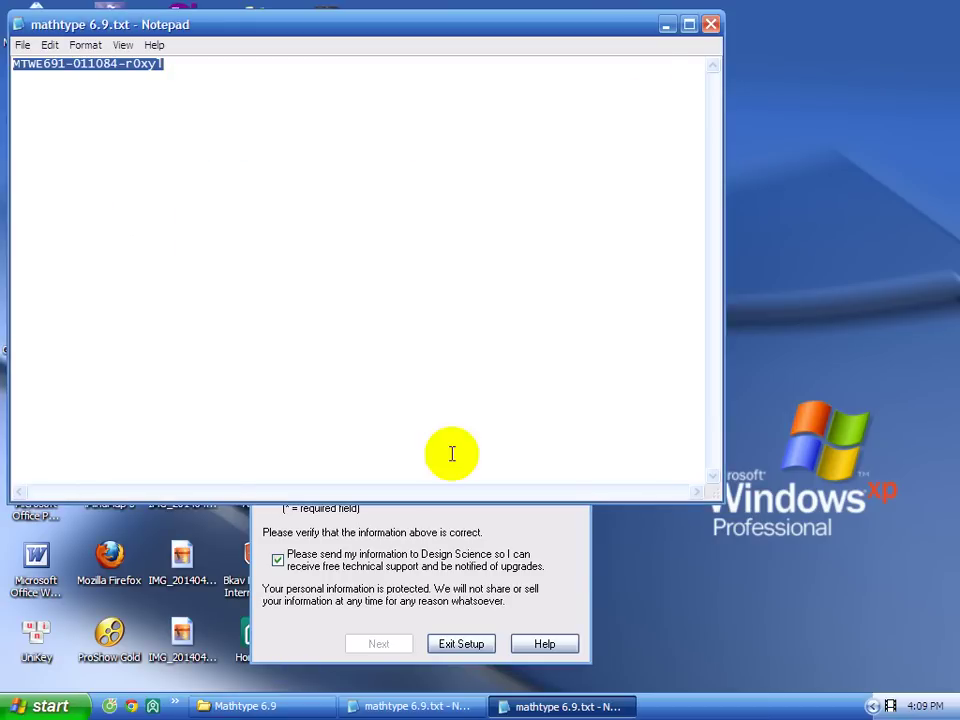
{"action": "left_click", "coordinate": [665, 25]}
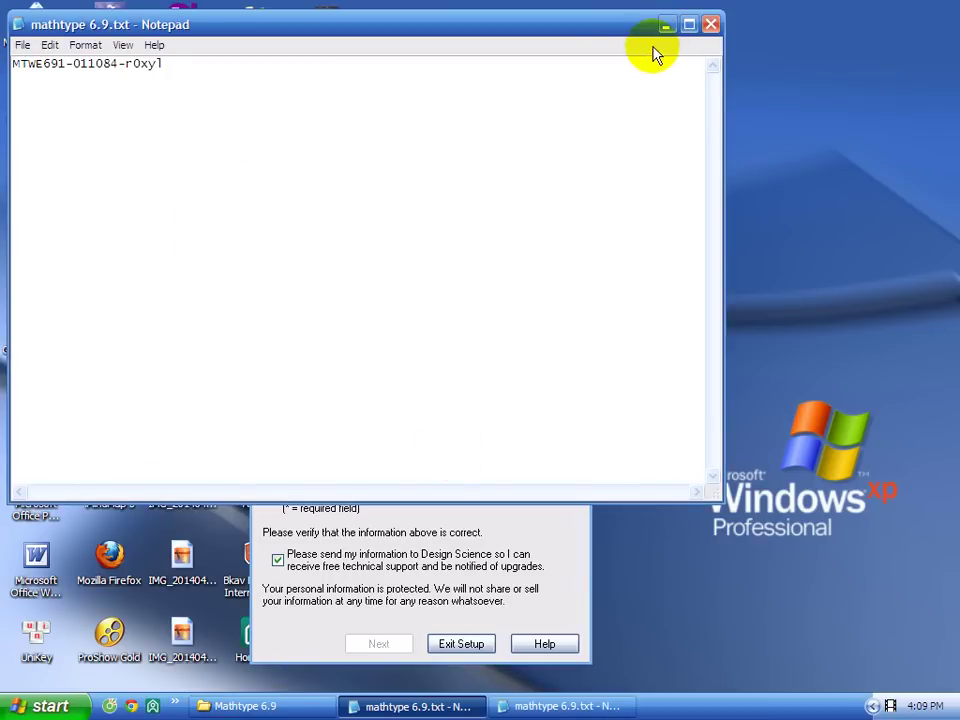
{"action": "left_click", "coordinate": [667, 26]}
Paste the copied product key into the Product Key field of the MathType registration form.
{"action": "left_click", "coordinate": [422, 456]}
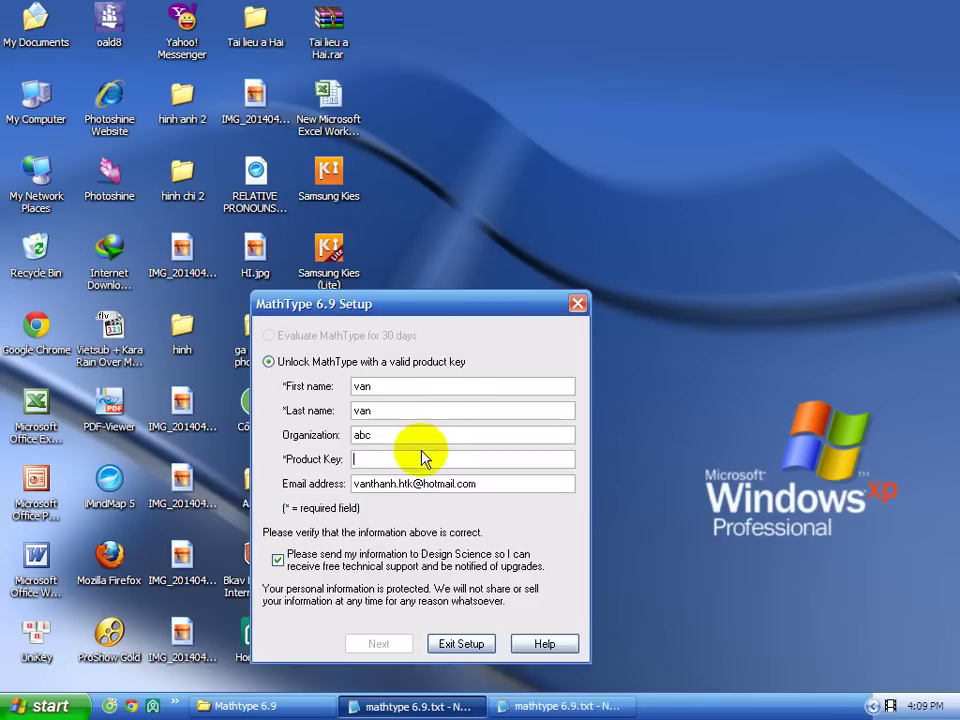
{"action": "right_click", "coordinate": [420, 462]}
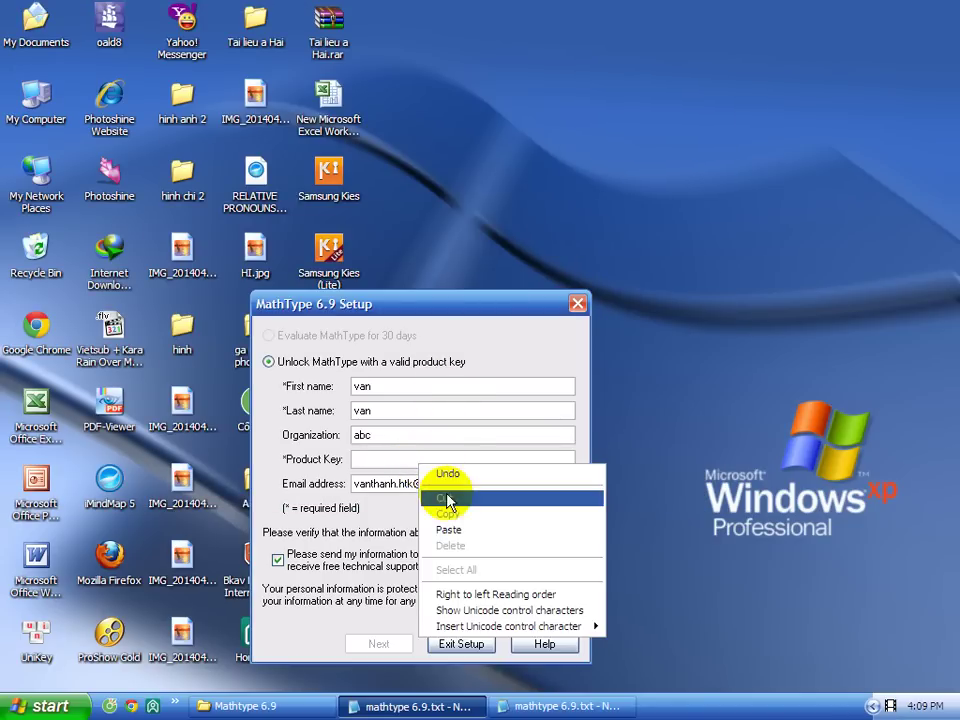
{"action": "left_click", "coordinate": [446, 528]}
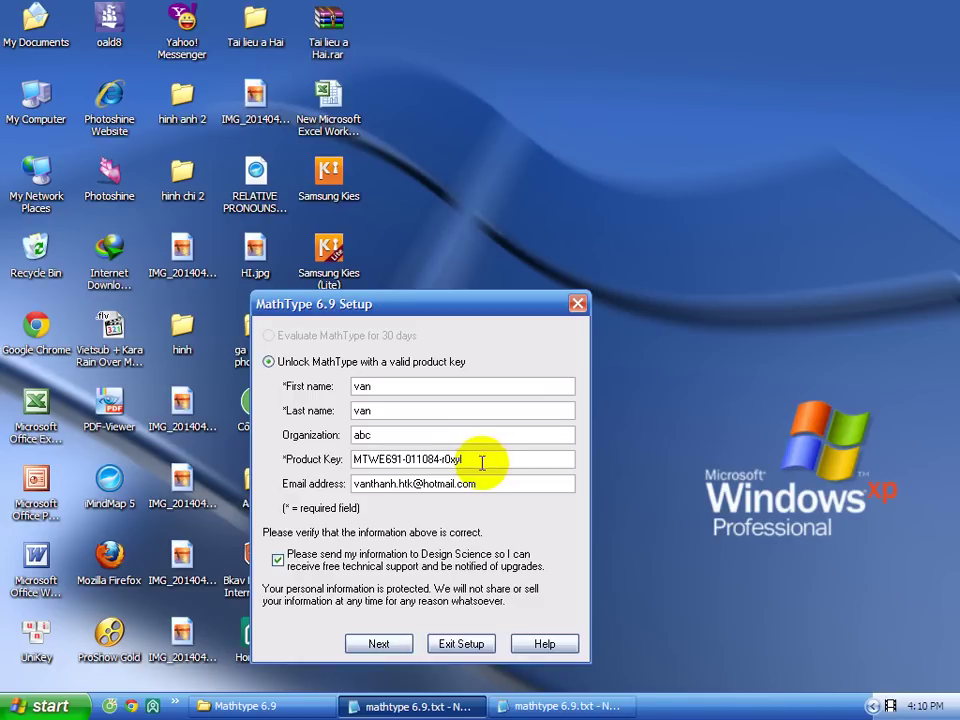
Submit the registration form and install MathType into C:\Program Files\MathType, closing the setup when it completes.
{"action": "left_click", "coordinate": [395, 643]}
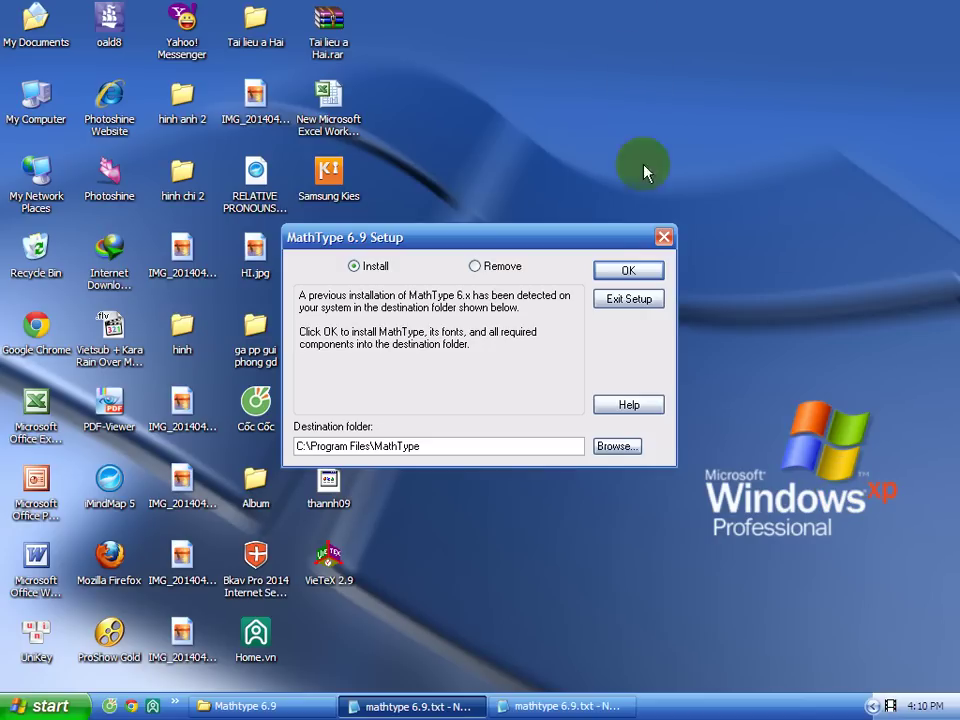
{"action": "left_click", "coordinate": [630, 271]}
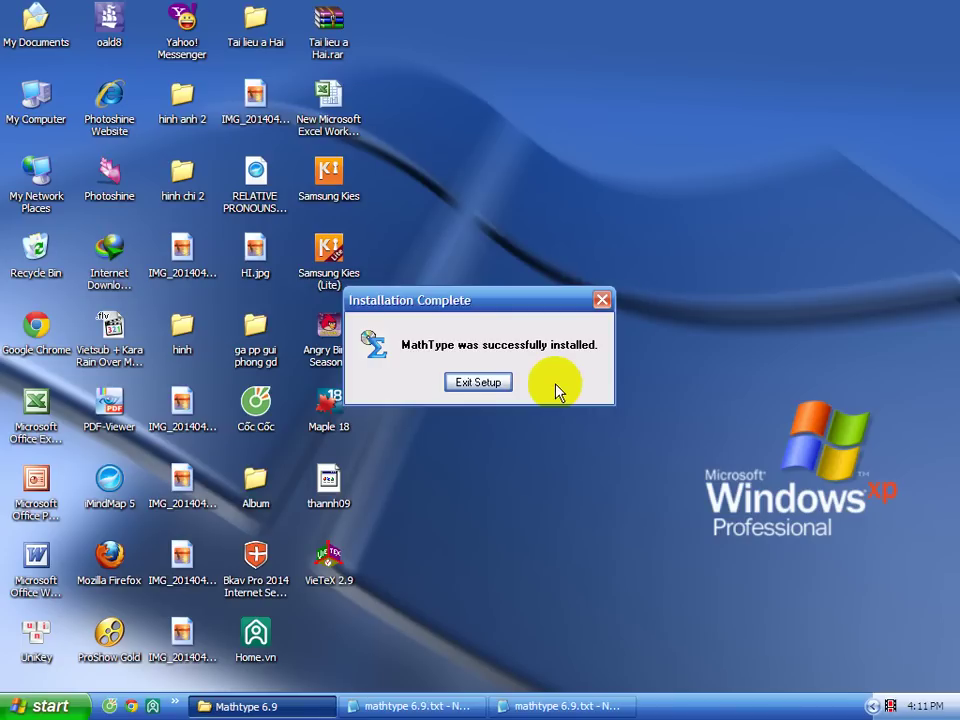
{"action": "left_click", "coordinate": [601, 301]}
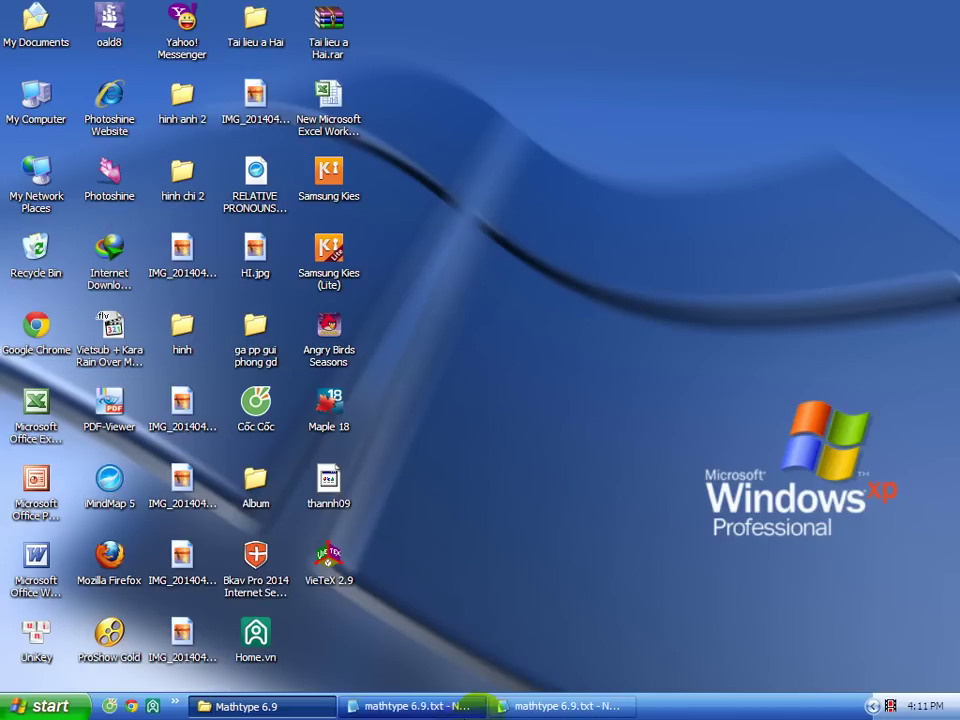
Close both minimized mathtype 6.9.txt Notepad windows.
{"action": "left_click", "coordinate": [526, 710]}
{"action": "right_click", "coordinate": [526, 712]}
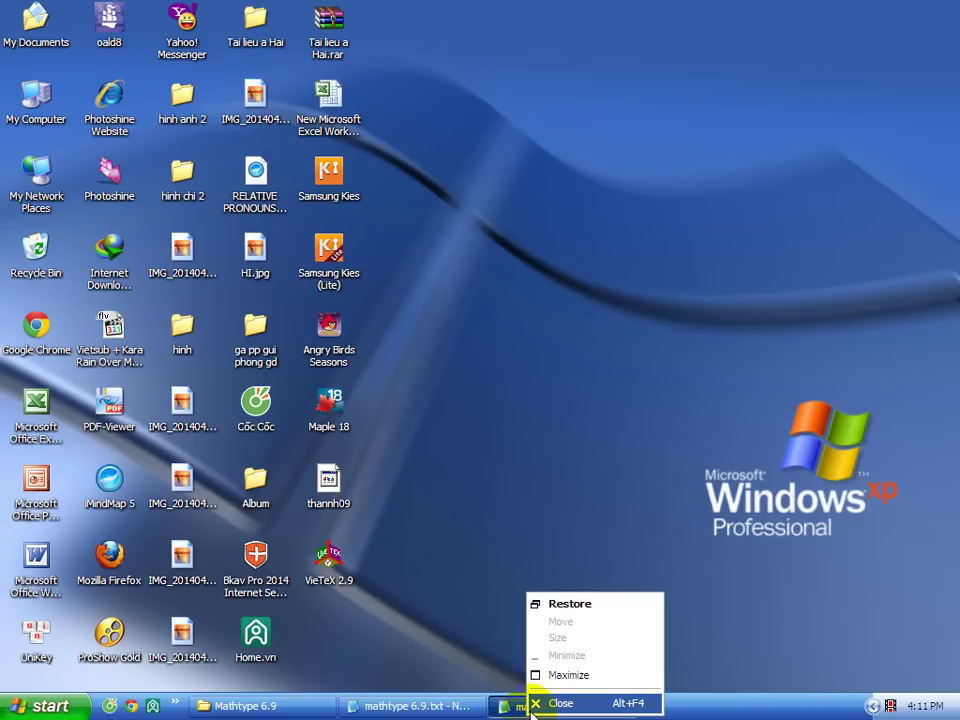
{"action": "left_click", "coordinate": [545, 701]}
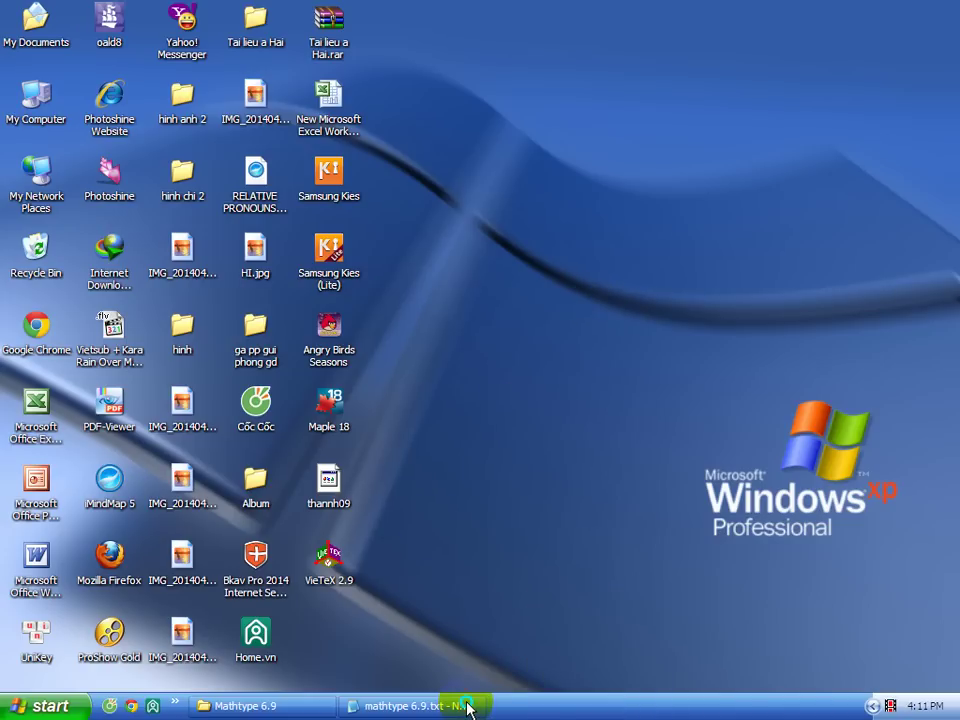
{"action": "right_click", "coordinate": [468, 708]}
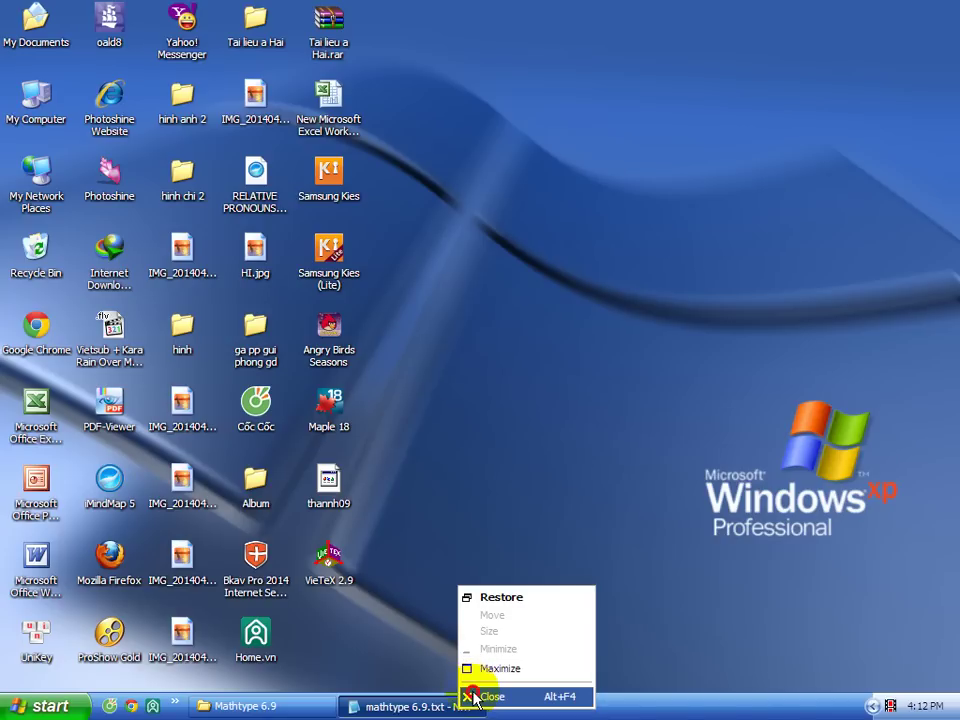
{"action": "left_click", "coordinate": [474, 698]}
Start Microsoft Office Word 2003 and look through the MathType commands added to it.
{"action": "left_click", "coordinate": [34, 568]}
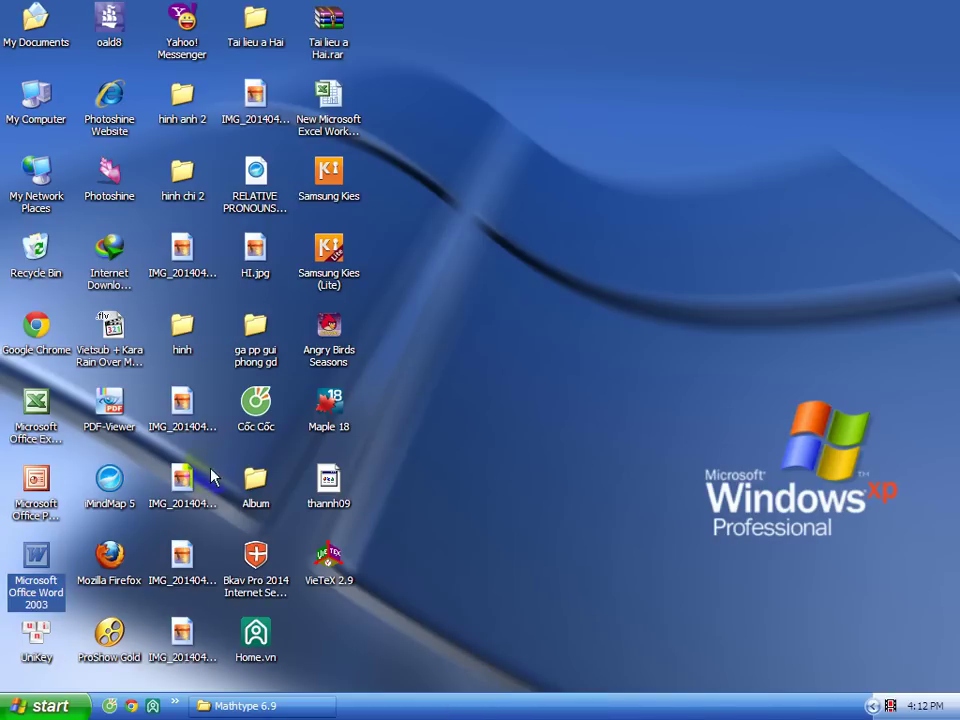
{"action": "double_click", "coordinate": [34, 560]}
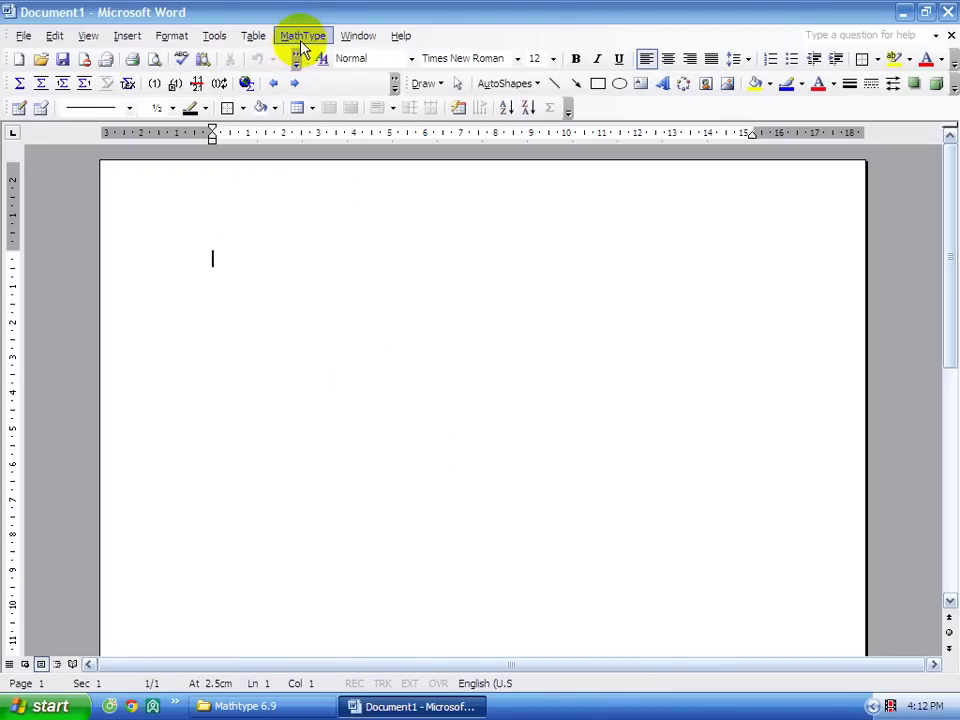
{"action": "left_click", "coordinate": [305, 44]}
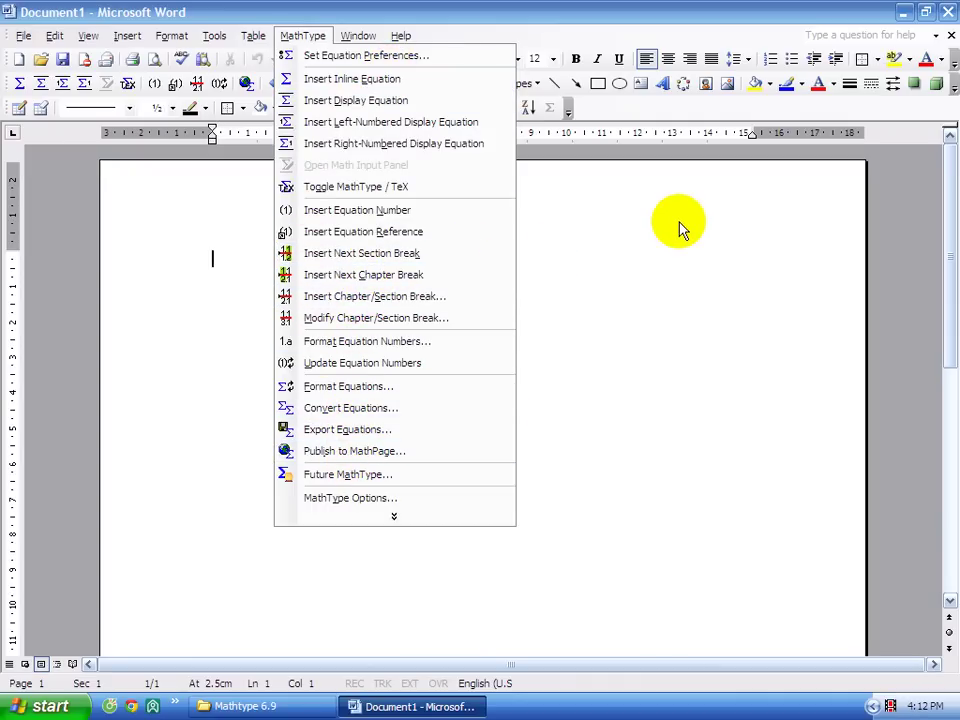
{"action": "left_click", "coordinate": [722, 154]}
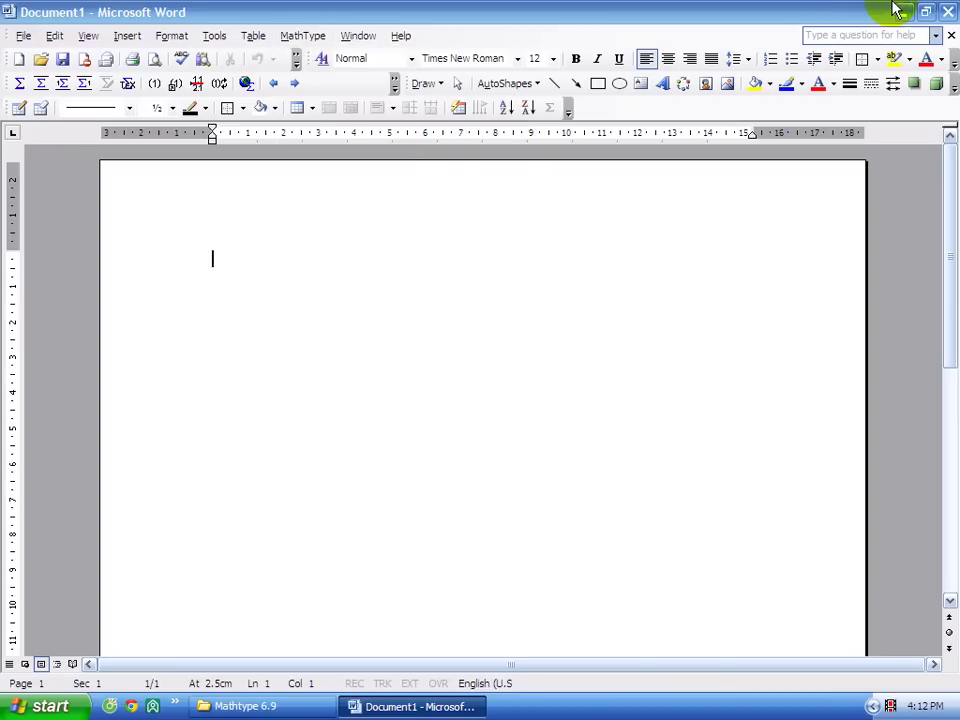